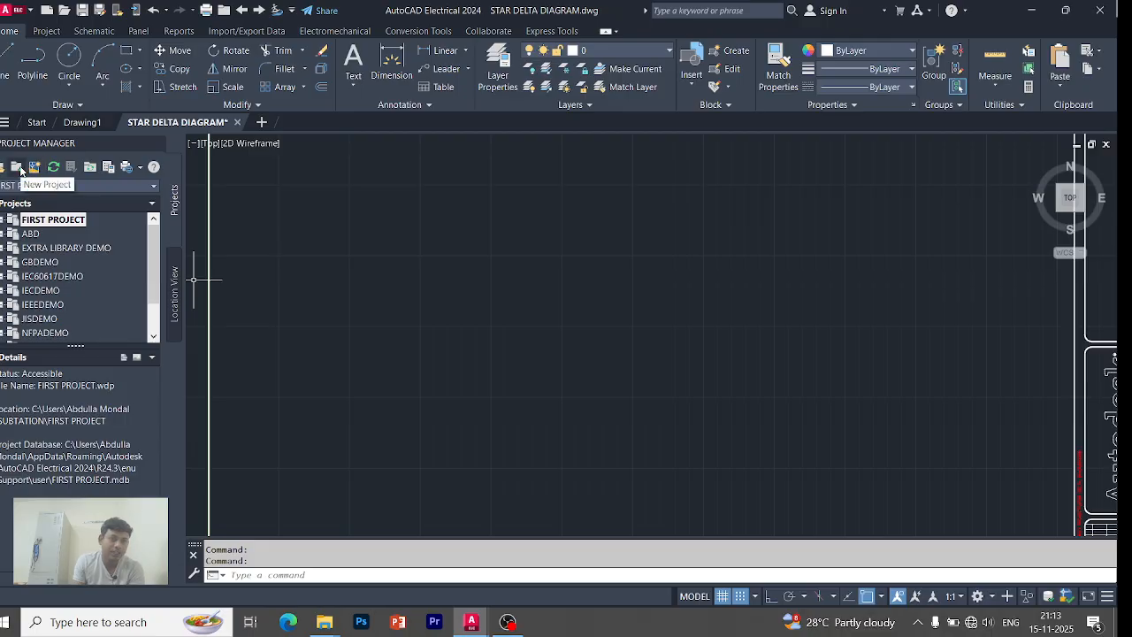
# Step: Start a new project and name it ABDU
pyautogui.click(19, 168)
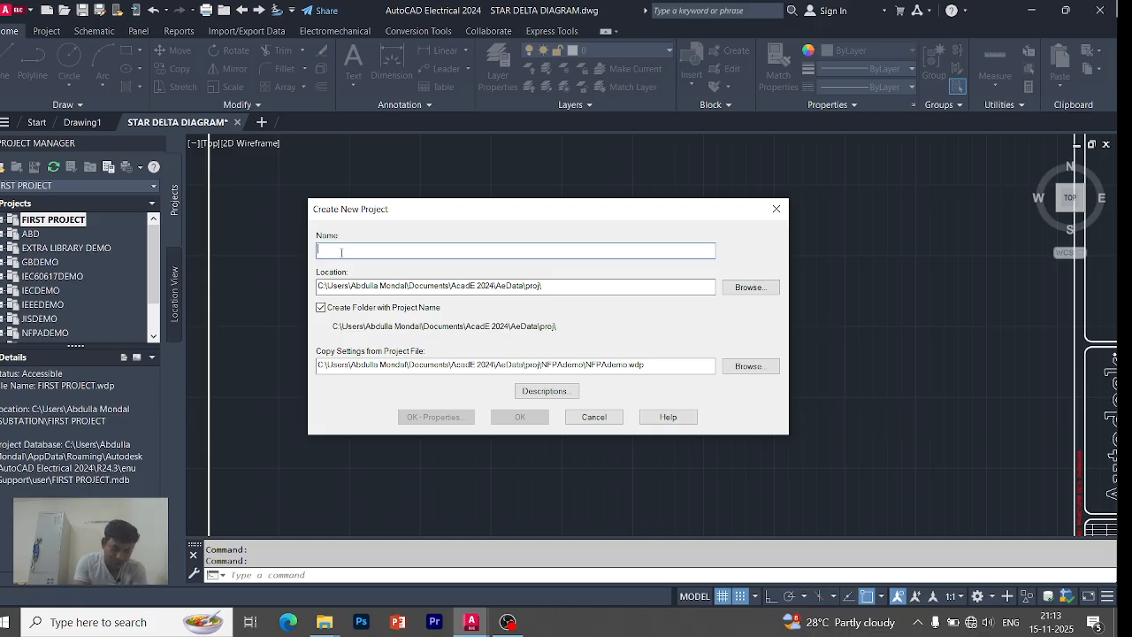
pyautogui.write('ABD')
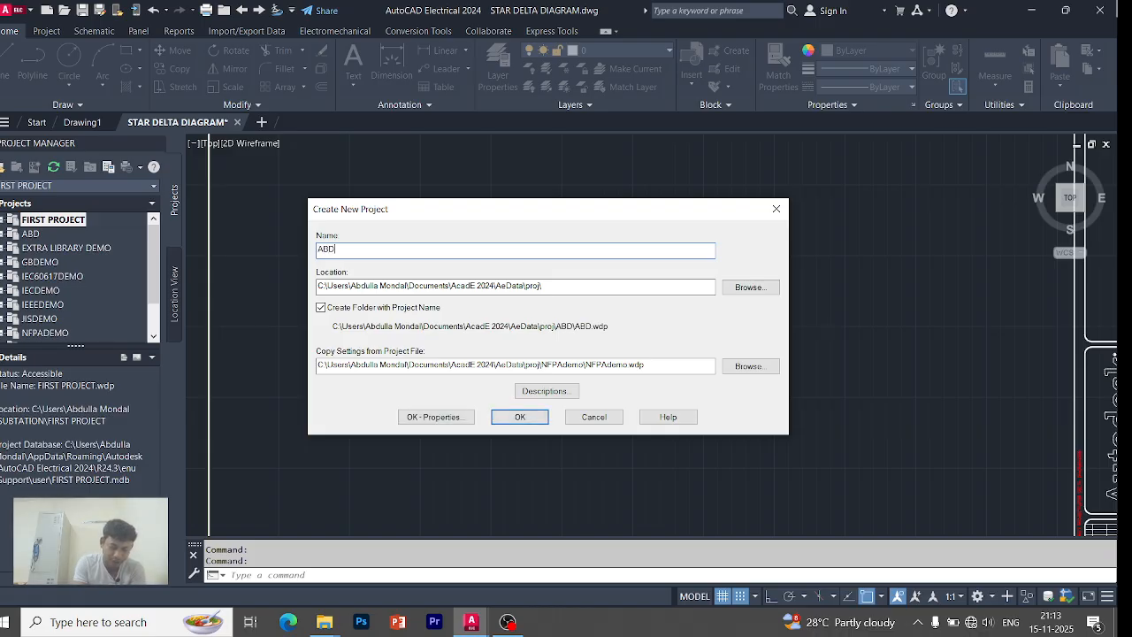
pyautogui.write('U')
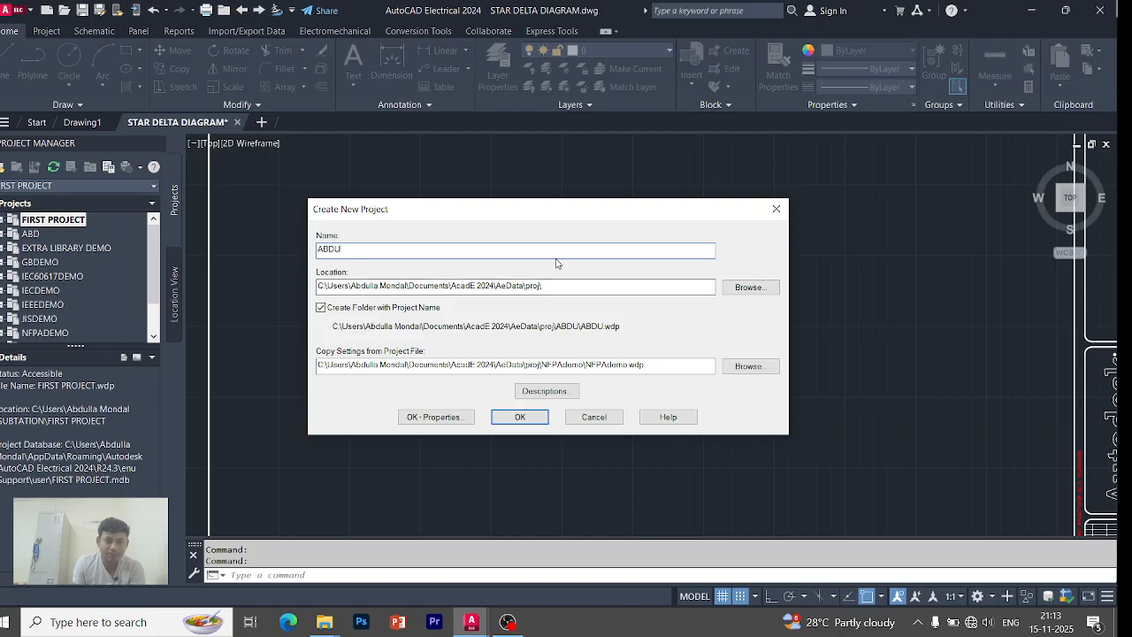
# Step: Set the project location to the SUBTATION folder in the user's profile and create the project
pyautogui.click(750, 288)
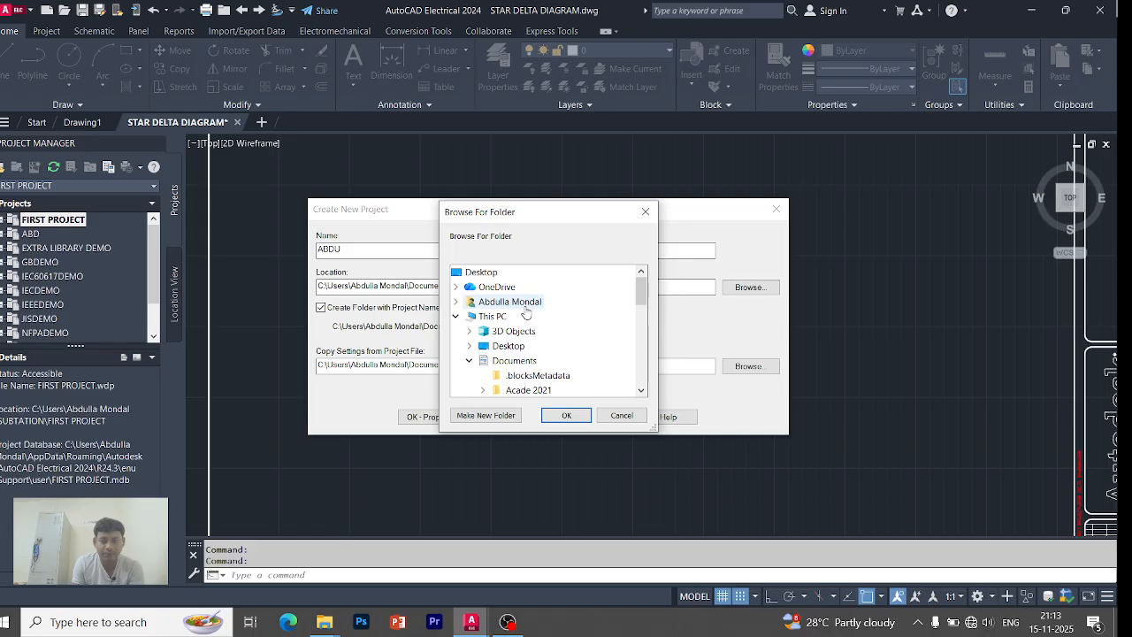
pyautogui.scroll(-1, 528, 314)
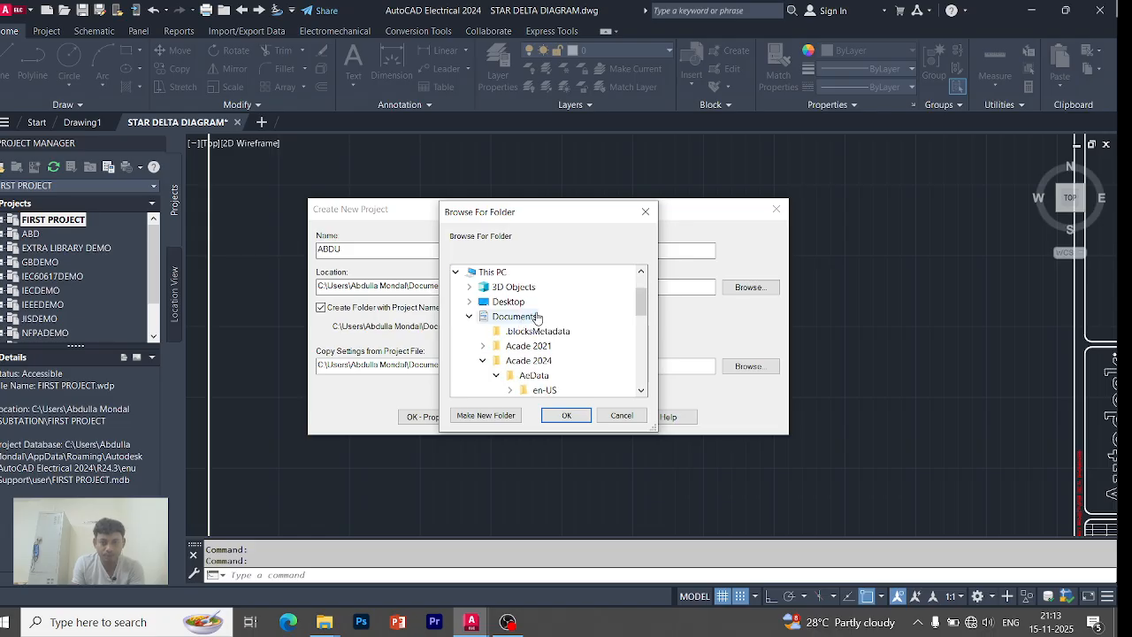
pyautogui.scroll(-1, 534, 320)
pyautogui.scroll(2, 530, 318)
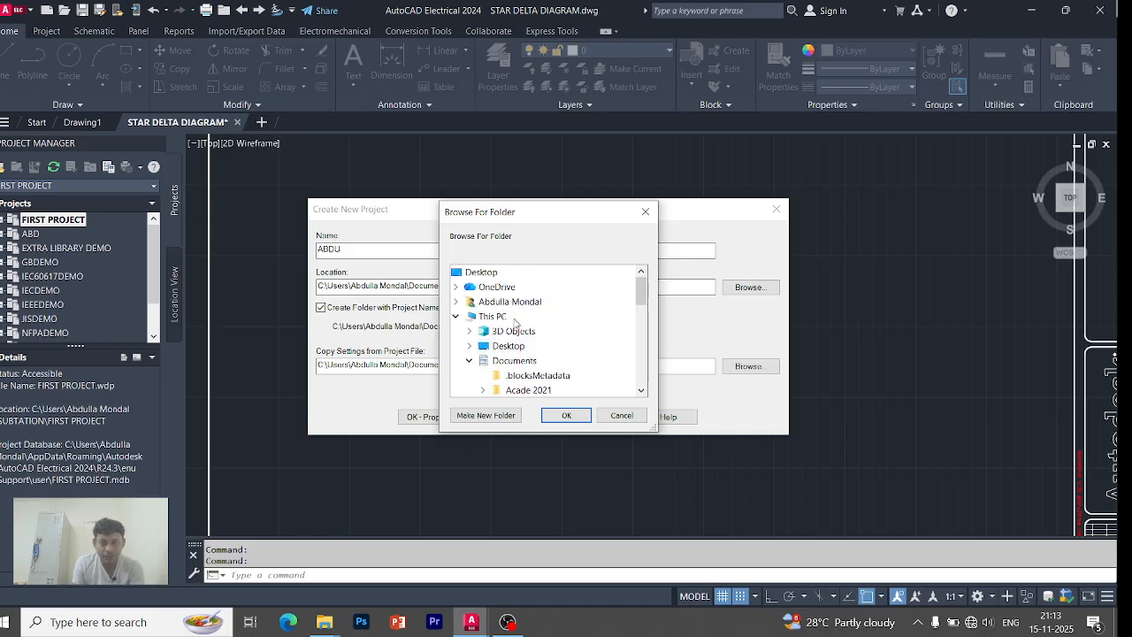
pyautogui.scroll(-5, 514, 326)
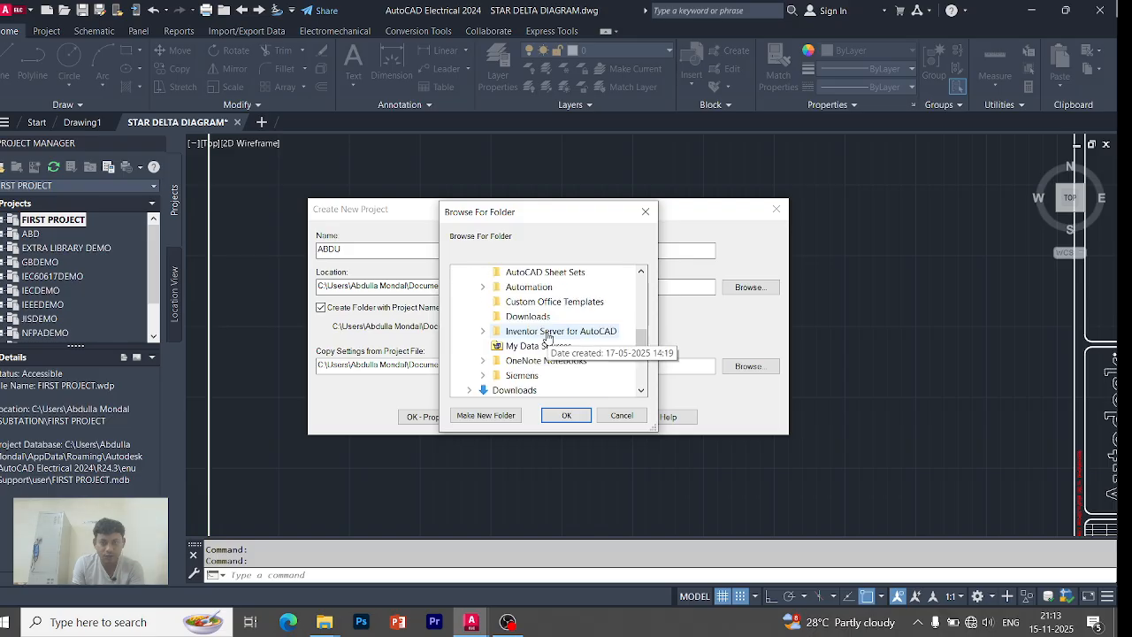
pyautogui.scroll(-3, 533, 329)
pyautogui.scroll(6, 522, 325)
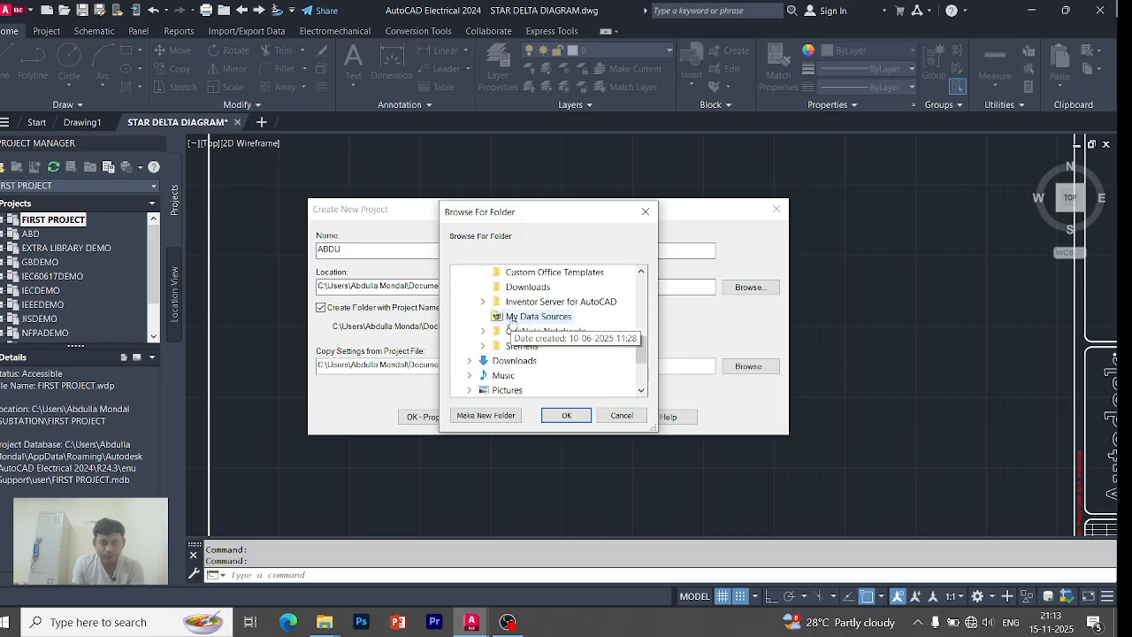
pyautogui.scroll(5, 511, 323)
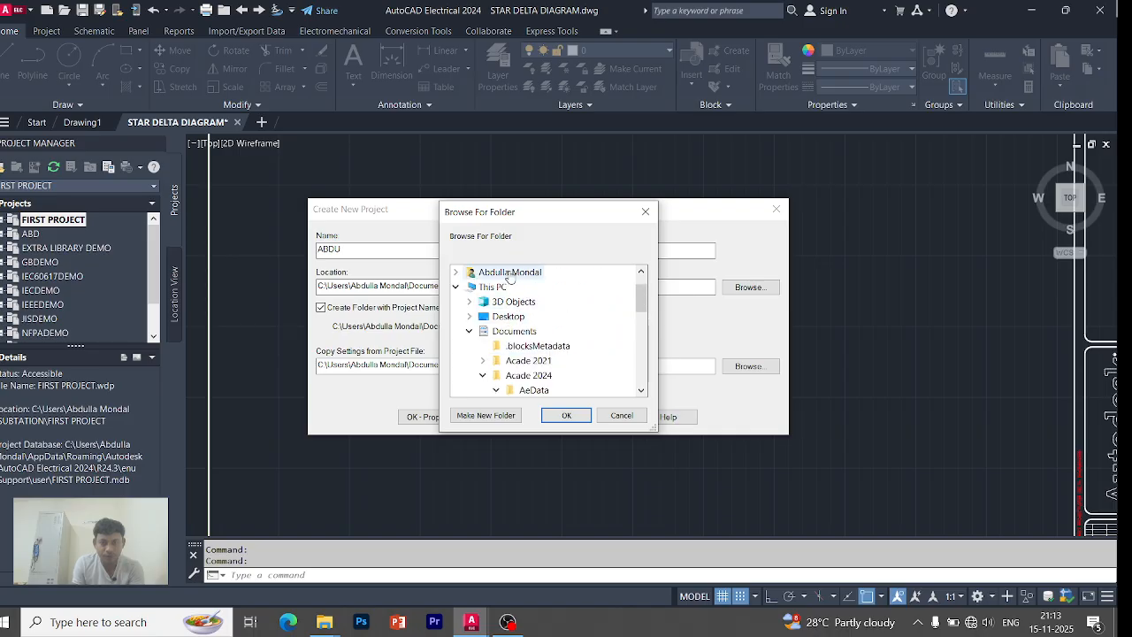
pyautogui.scroll(-2, 542, 325)
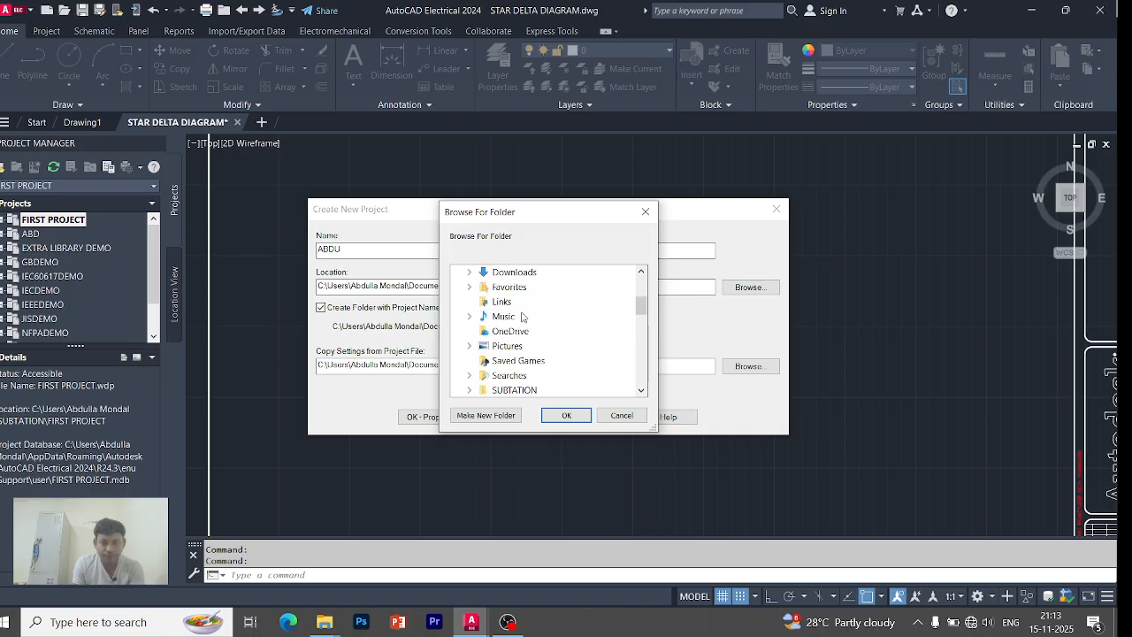
pyautogui.scroll(-1, 522, 315)
pyautogui.click(513, 345)
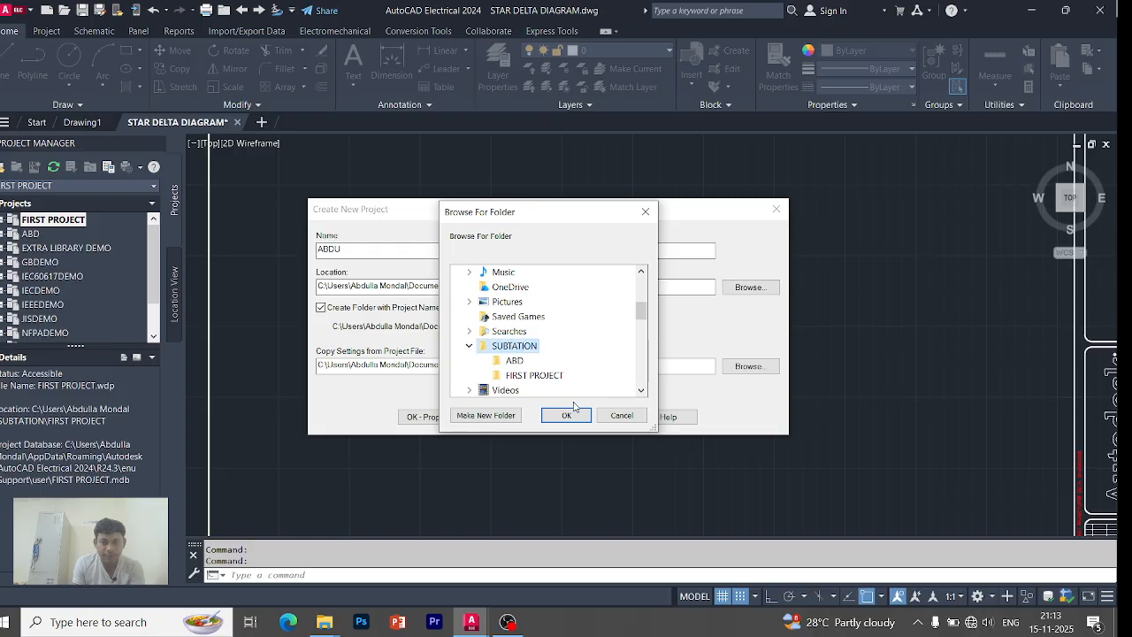
pyautogui.click(567, 413)
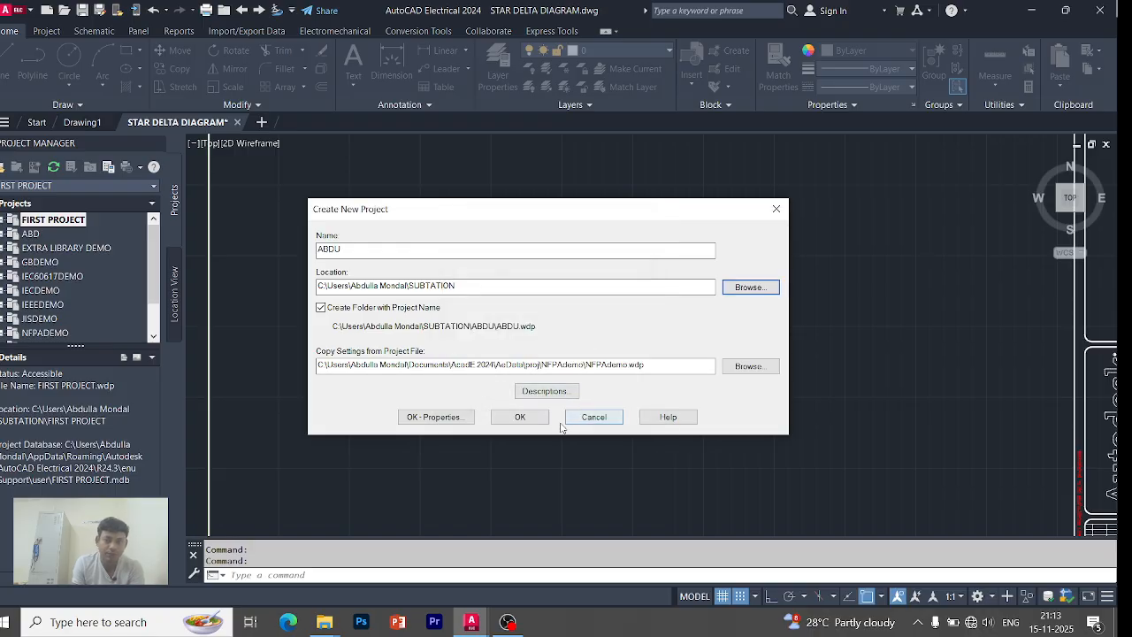
pyautogui.click(520, 416)
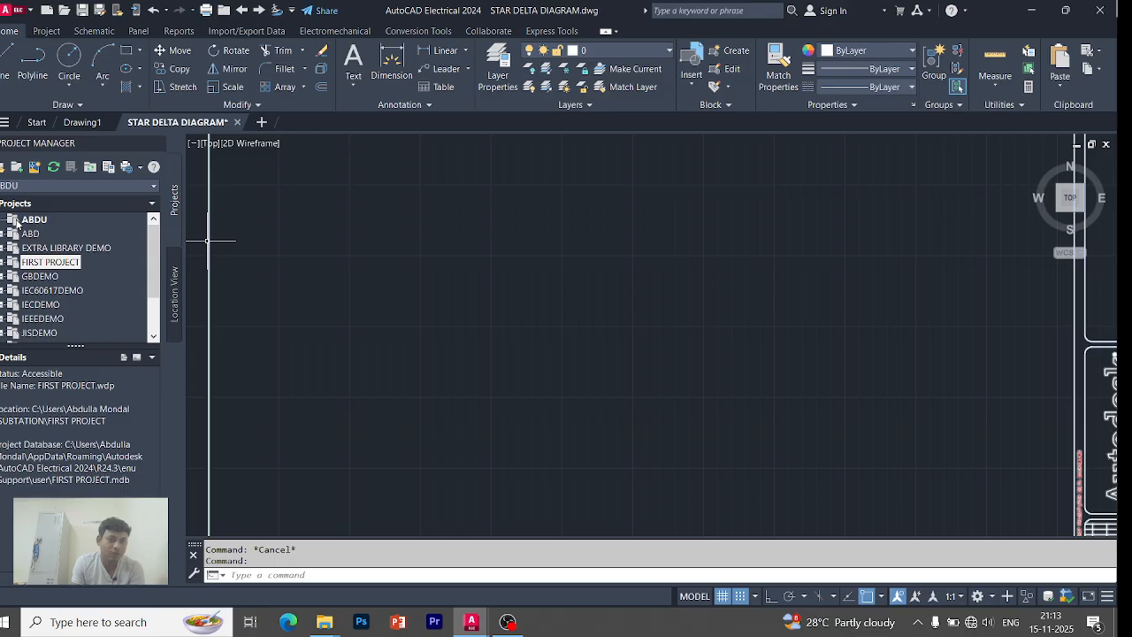
# Step: Start a new drawing in the ABDU project and name it STAR DELTA STATER
pyautogui.click(13, 223)
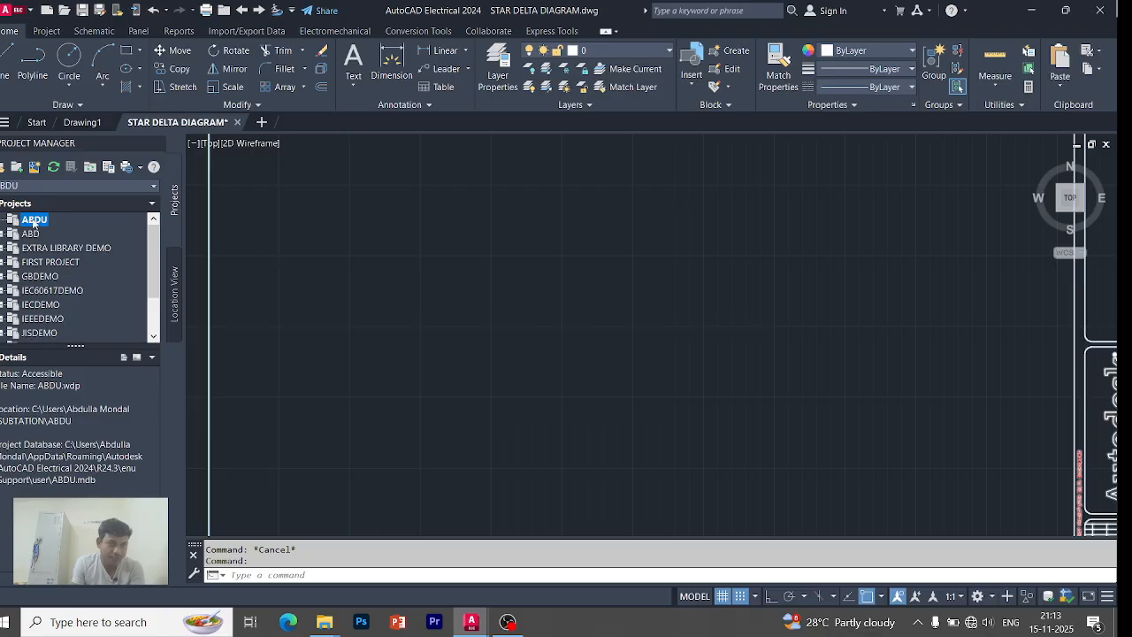
pyautogui.click(36, 170)
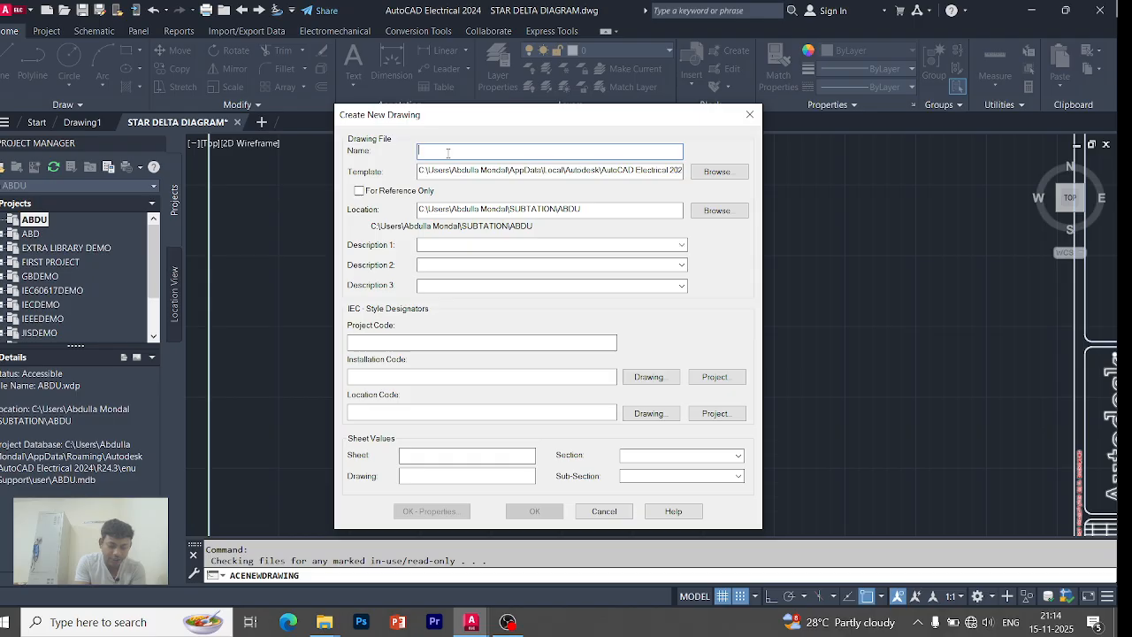
pyautogui.write('STAR')
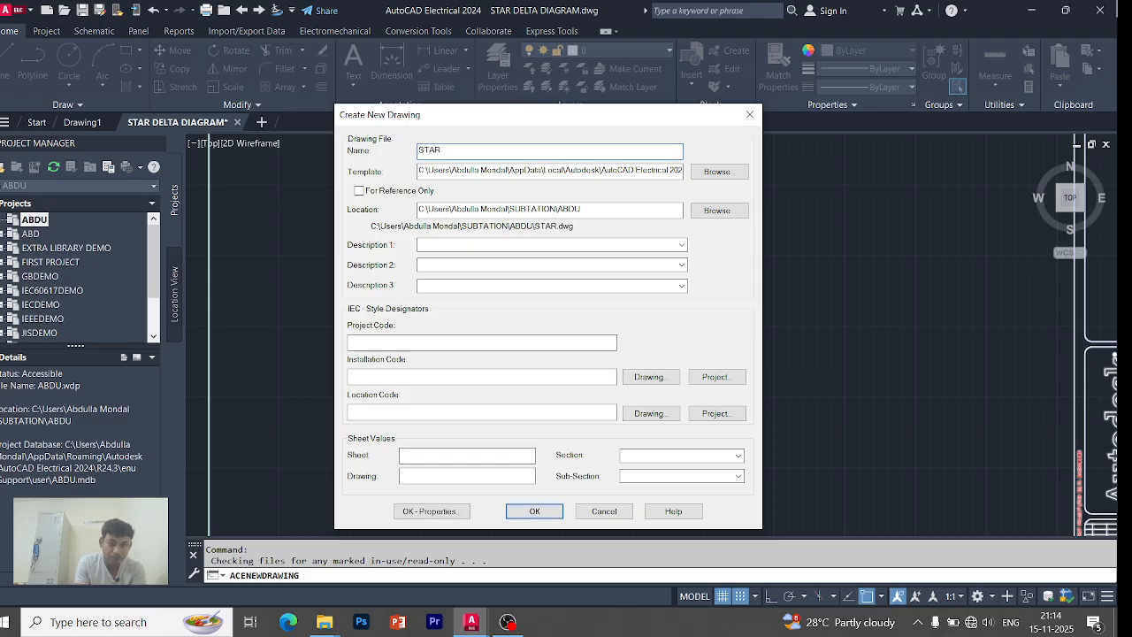
pyautogui.write(' DELTA')
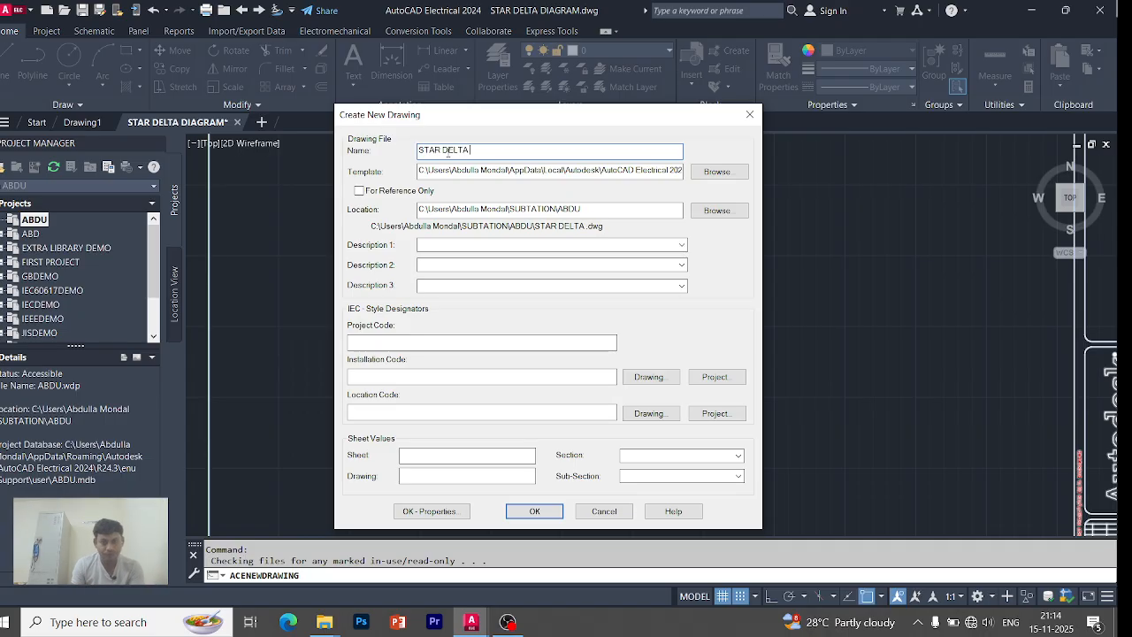
pyautogui.write('STATER')
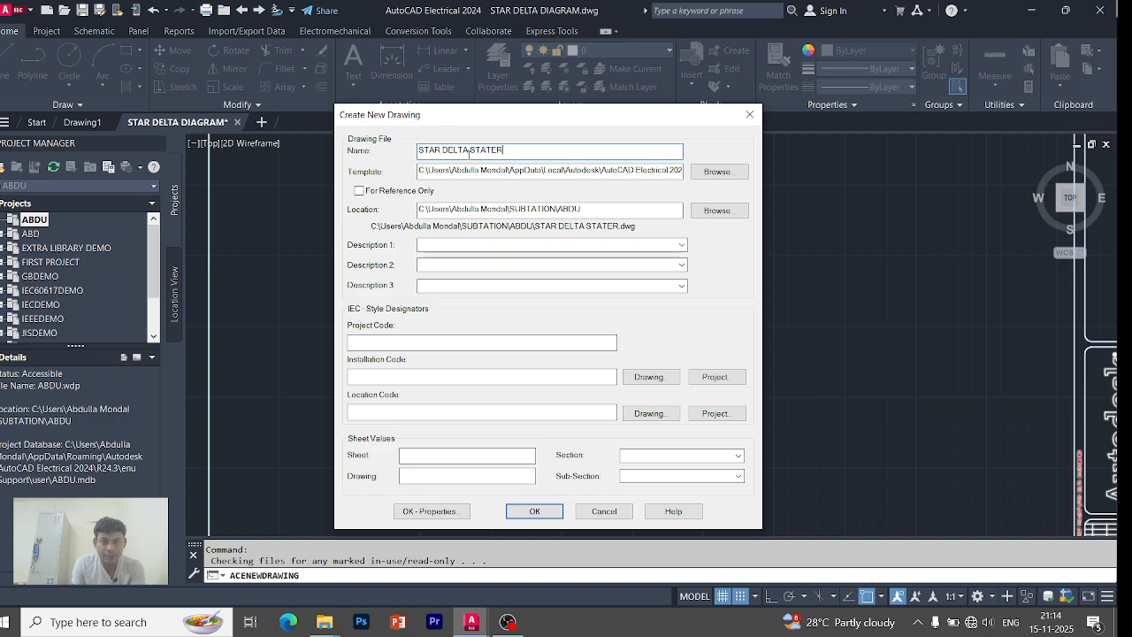
# Step: Choose ACAD_ELECTRICAL as the template for the new drawing
pyautogui.click(719, 172)
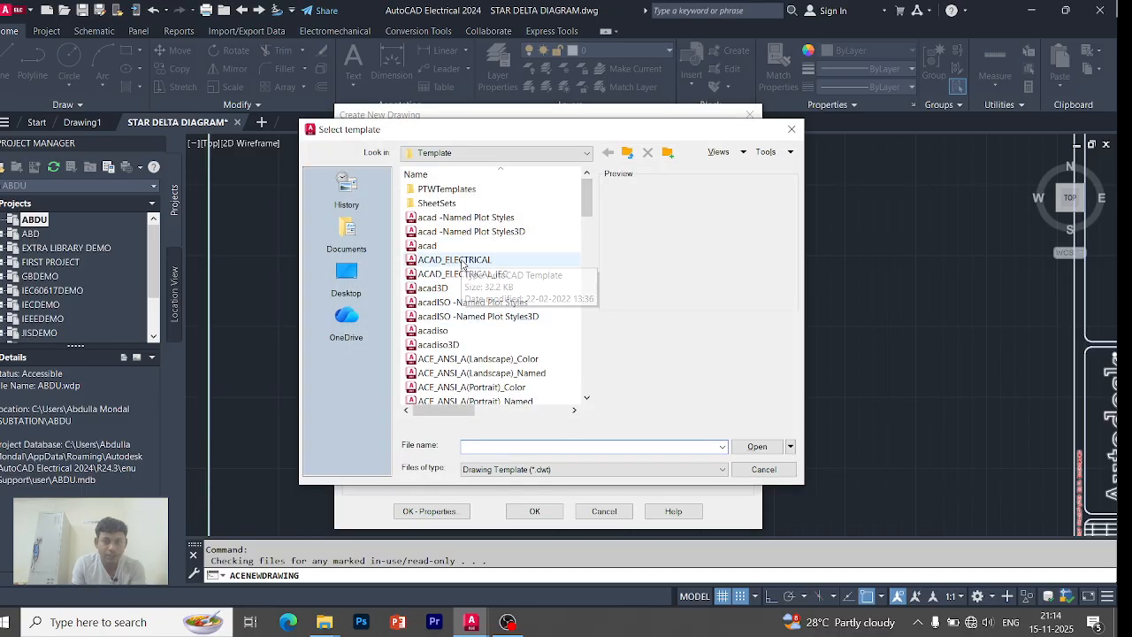
pyautogui.click(461, 261)
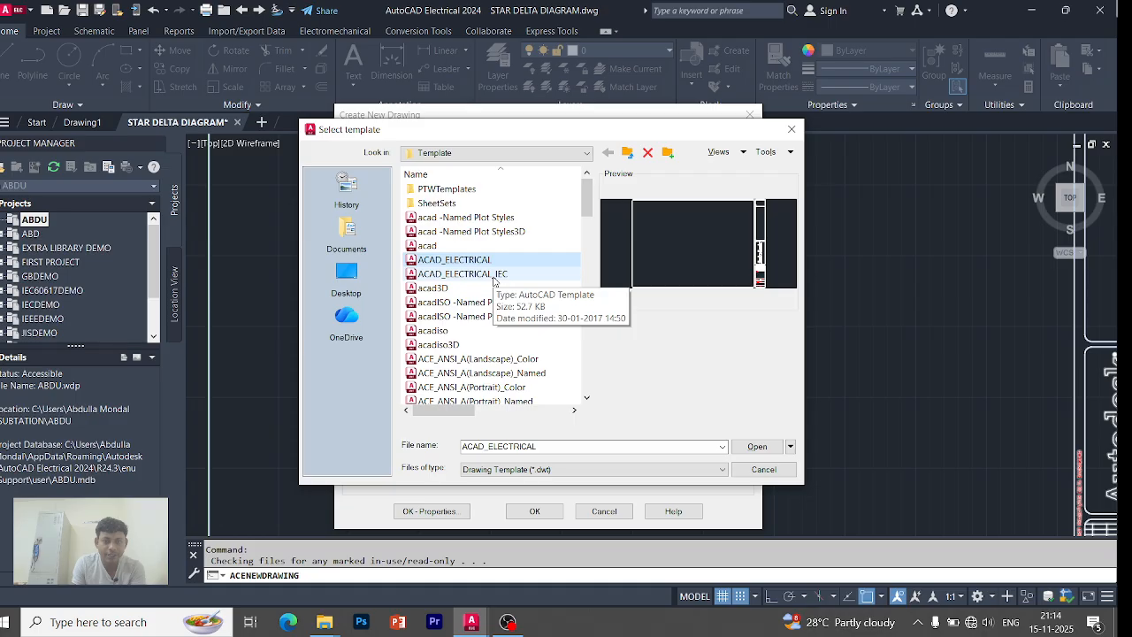
pyautogui.click(757, 447)
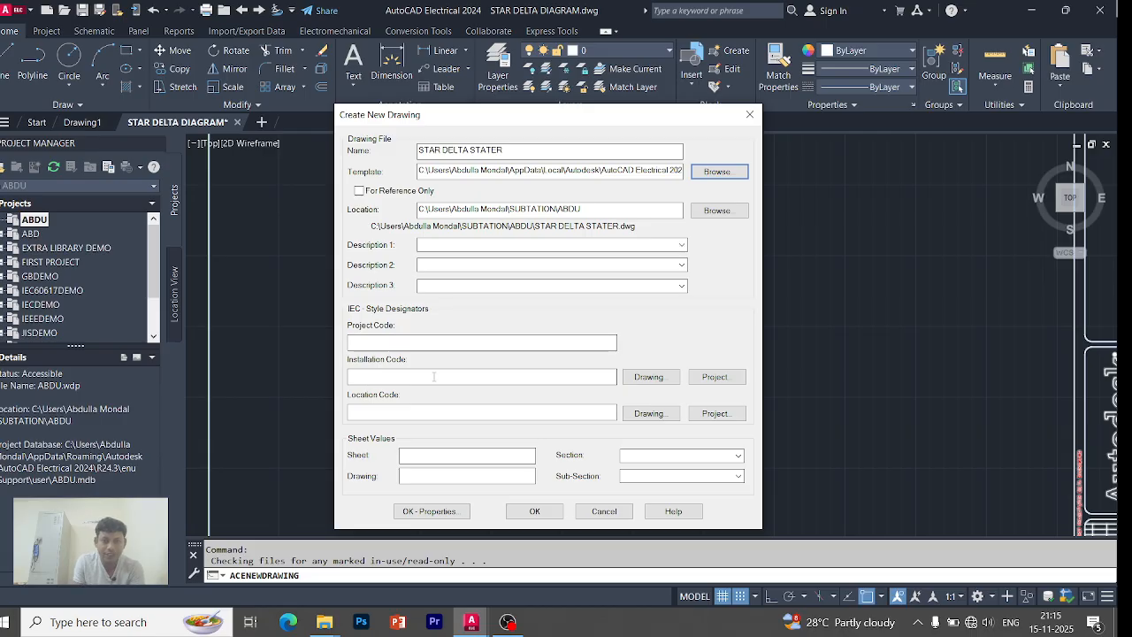
# Step: Set the sheet value to 1 and create the drawing
pyautogui.click(437, 455)
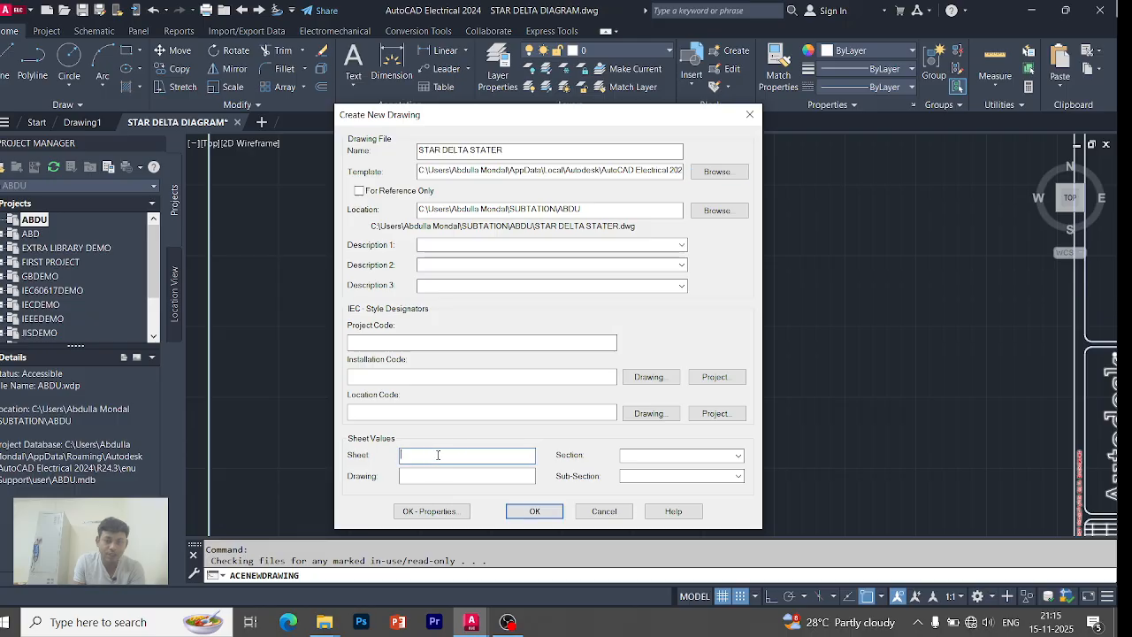
pyautogui.write('1')
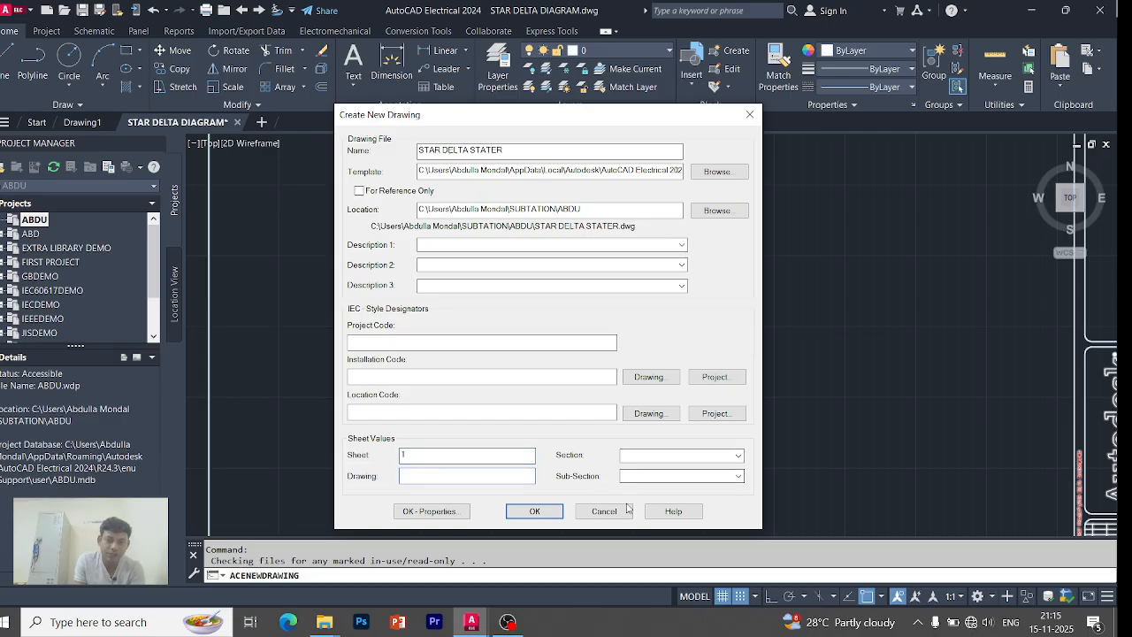
pyautogui.click(542, 515)
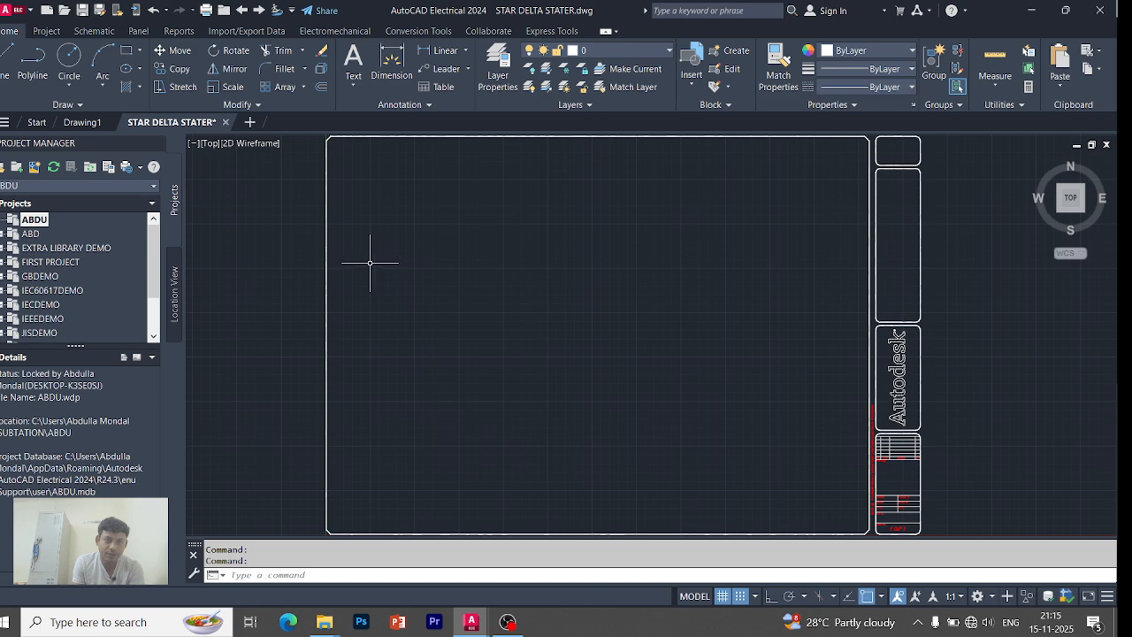
# Step: Expand the ABDU project and select its STAR DELTA STATER drawing to view the file details
pyautogui.doubleClick(35, 220)
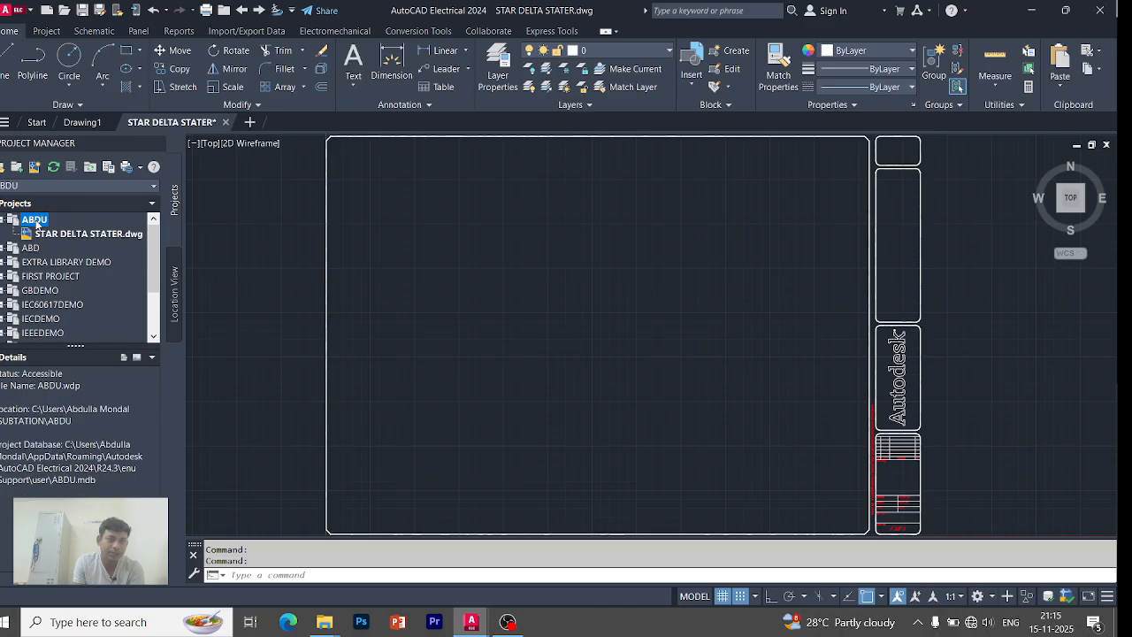
pyautogui.click(85, 235)
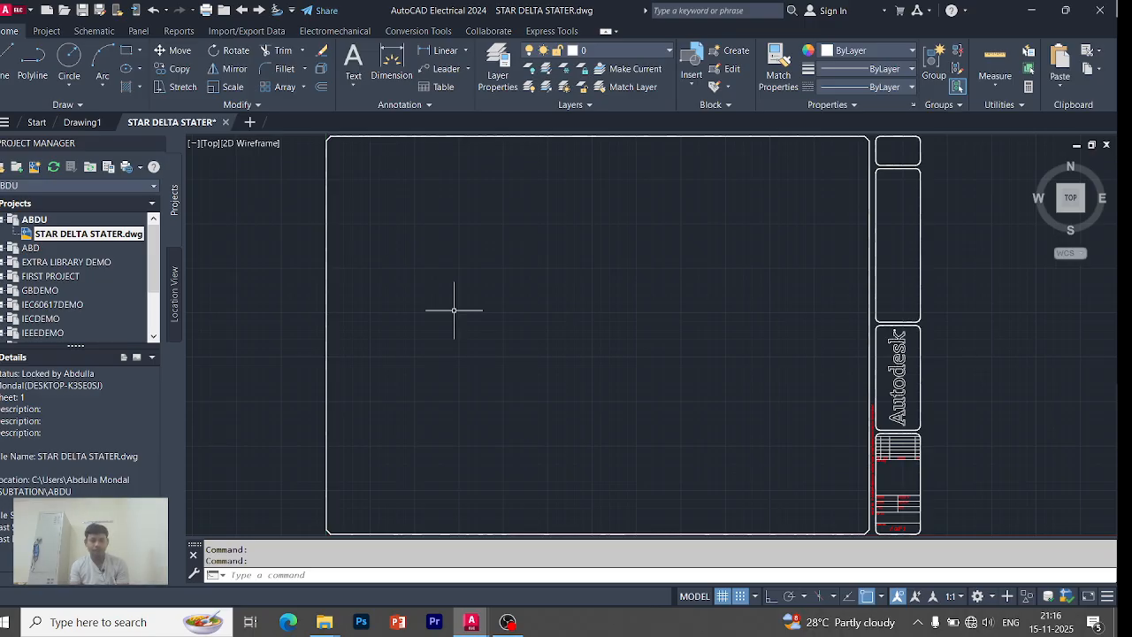
pyautogui.click(508, 622)
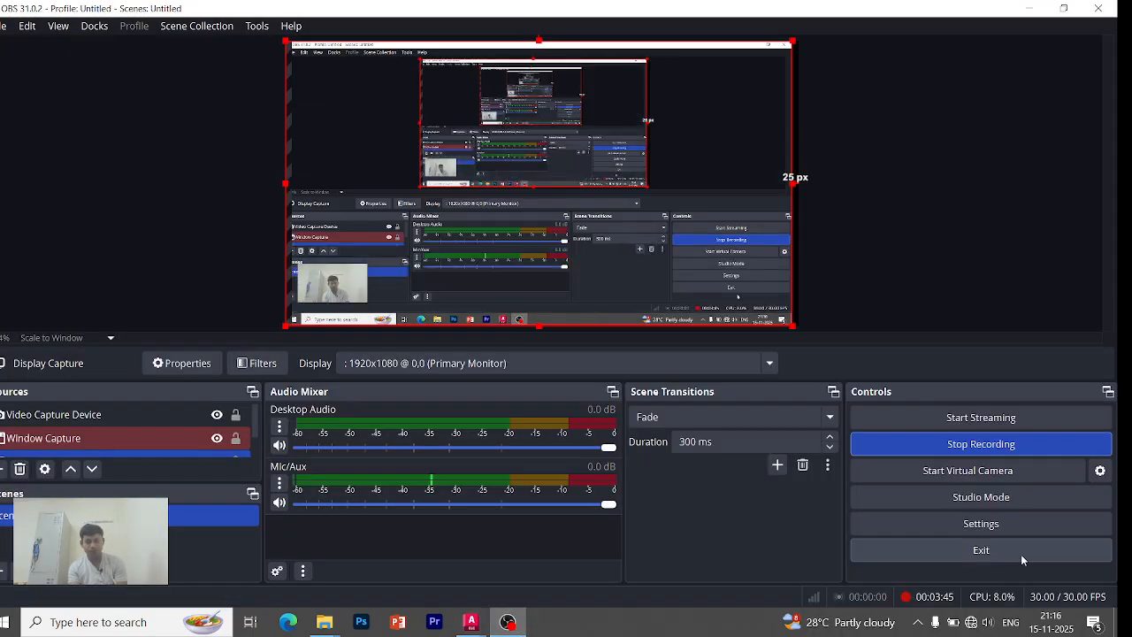